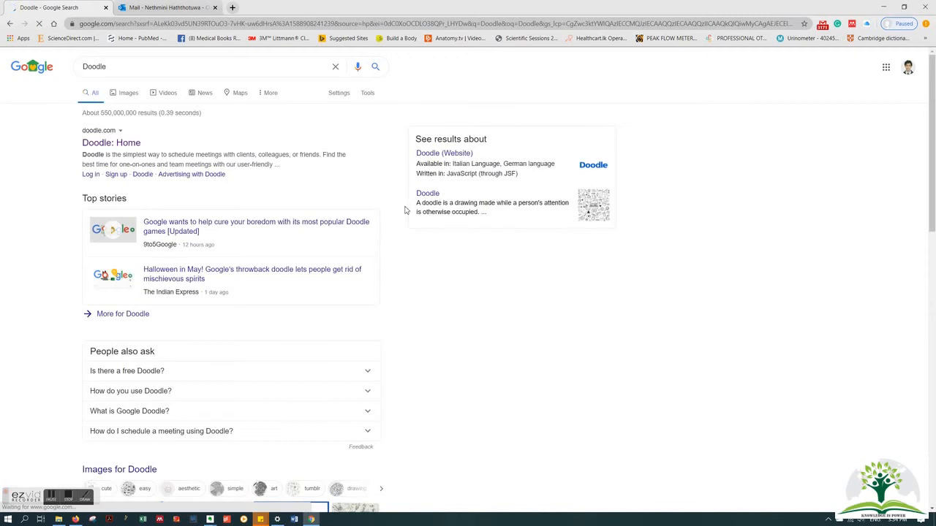
Open the Doodle site from the search results and start a new poll titled "Six months PhD review Committee meeting"
left_click(112, 145)
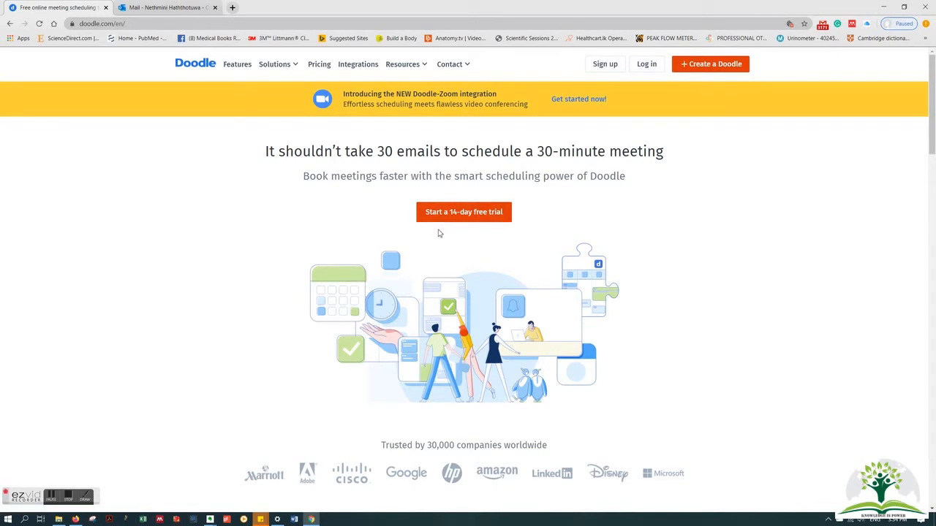
left_click(709, 66)
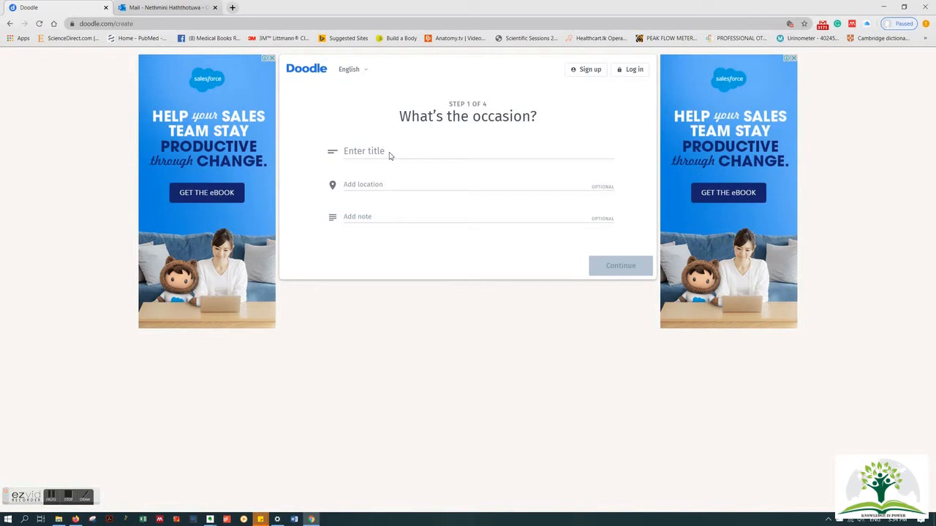
left_click(385, 152)
type("Six months ")
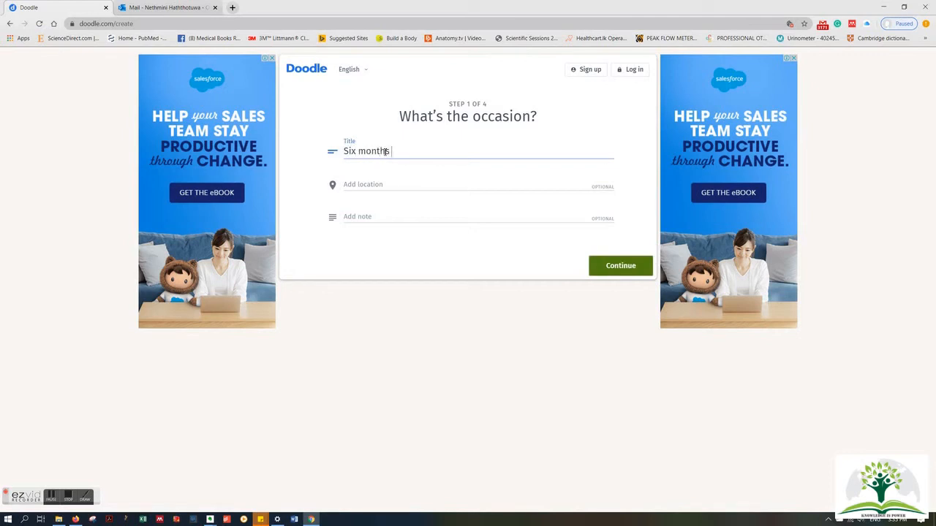
type("PhD review Committee meeting")
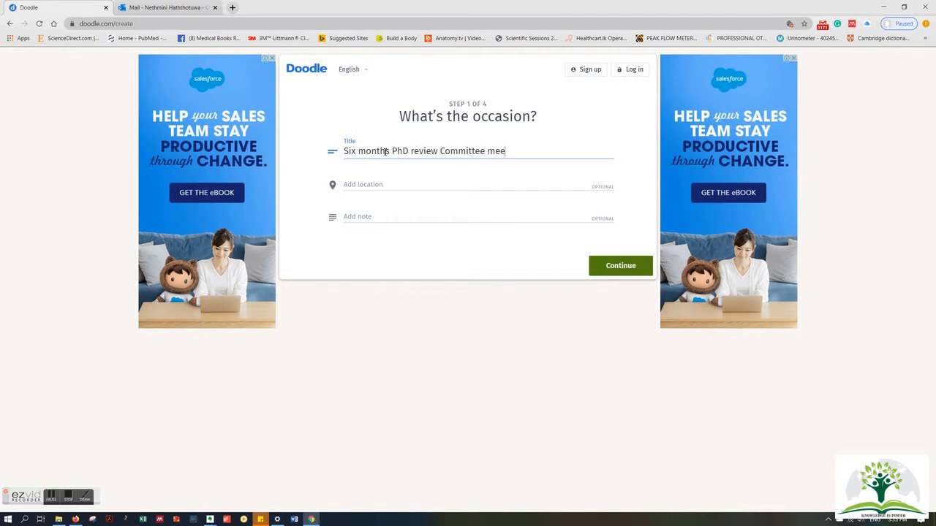
Set the poll location to "To be defined" and add the note "Venue will be informed later"
left_click(355, 185)
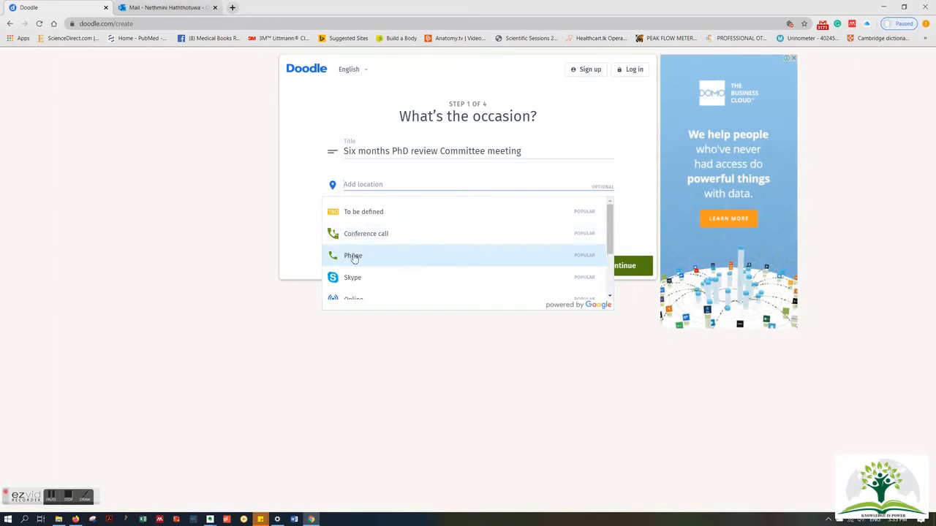
scroll(354, 249, "down", 1)
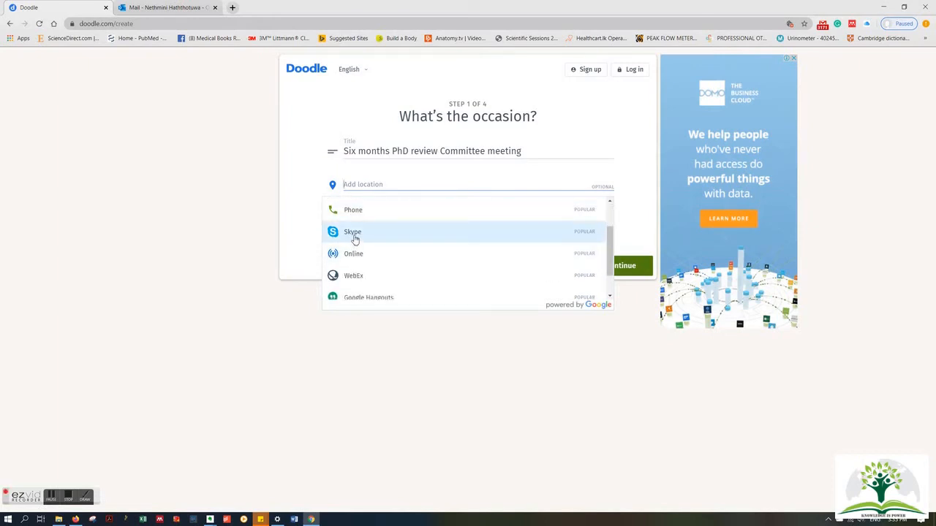
scroll(354, 240, "down", 1)
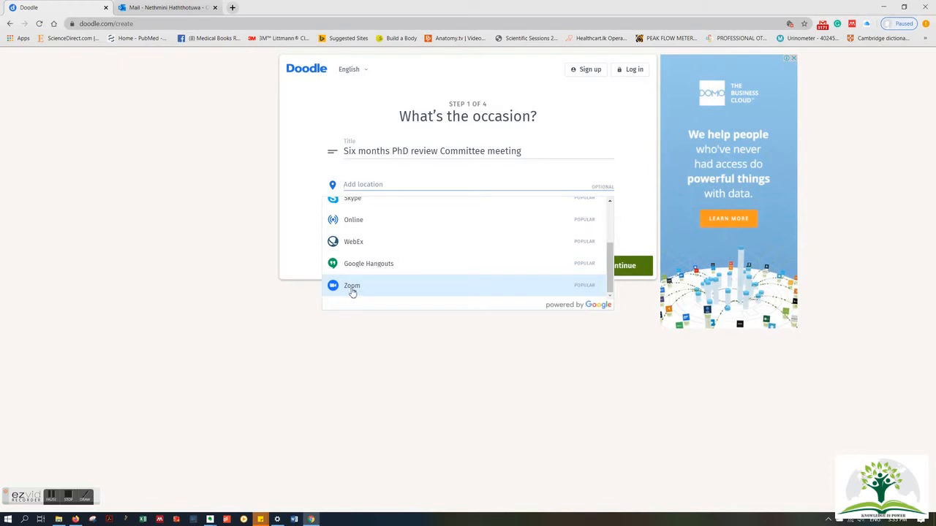
scroll(352, 288, "up", 3)
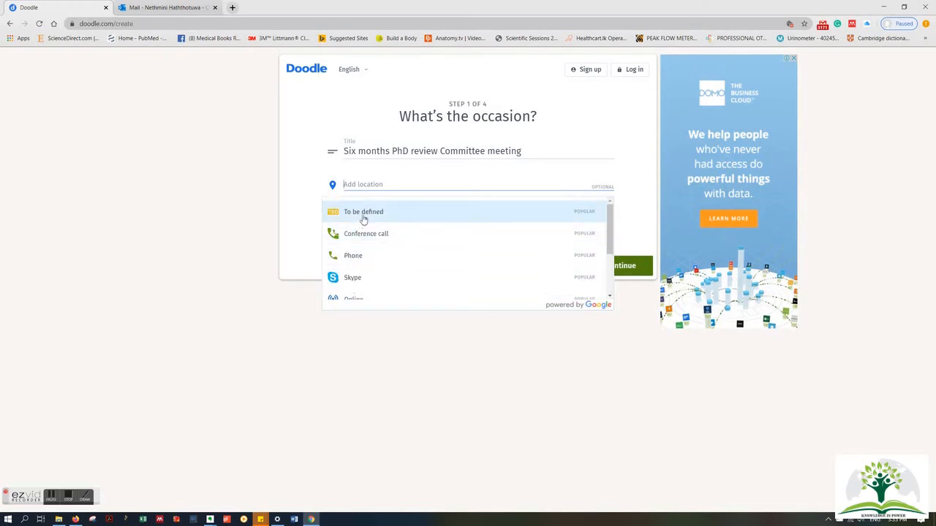
left_click(364, 219)
left_click(358, 220)
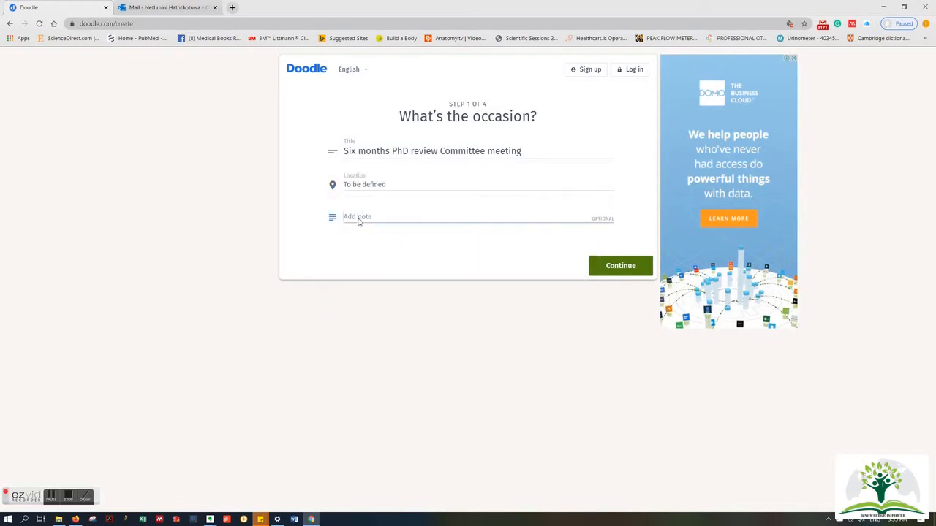
type("Venue will be inform")
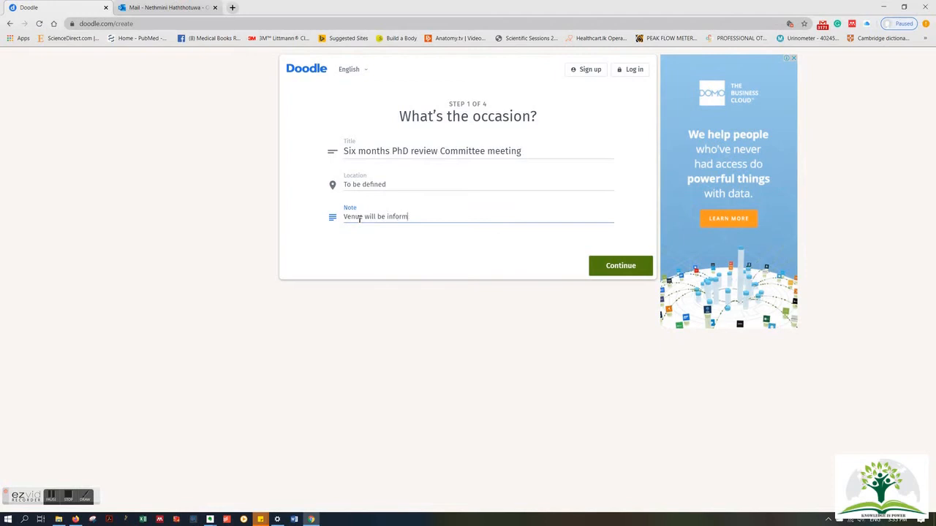
type("ed later")
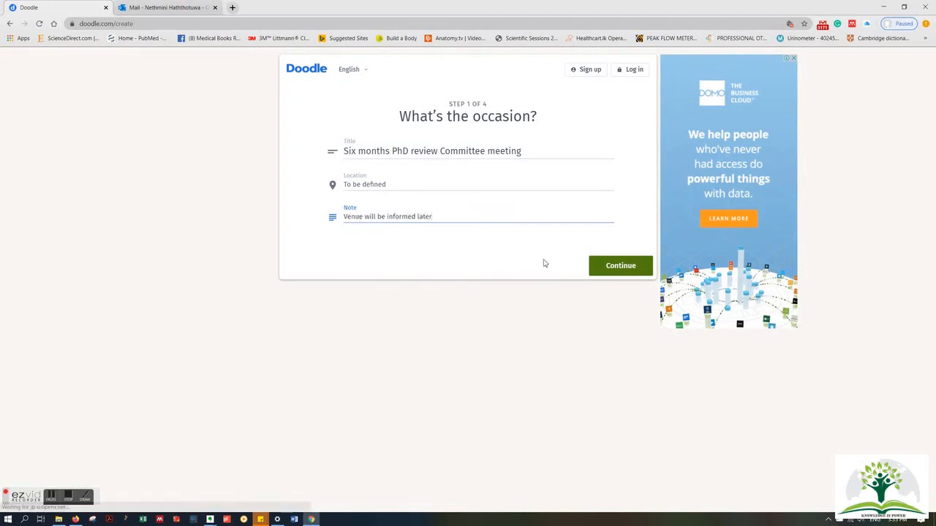
Proceed to the date options and postpone connecting a calendar
left_click(609, 266)
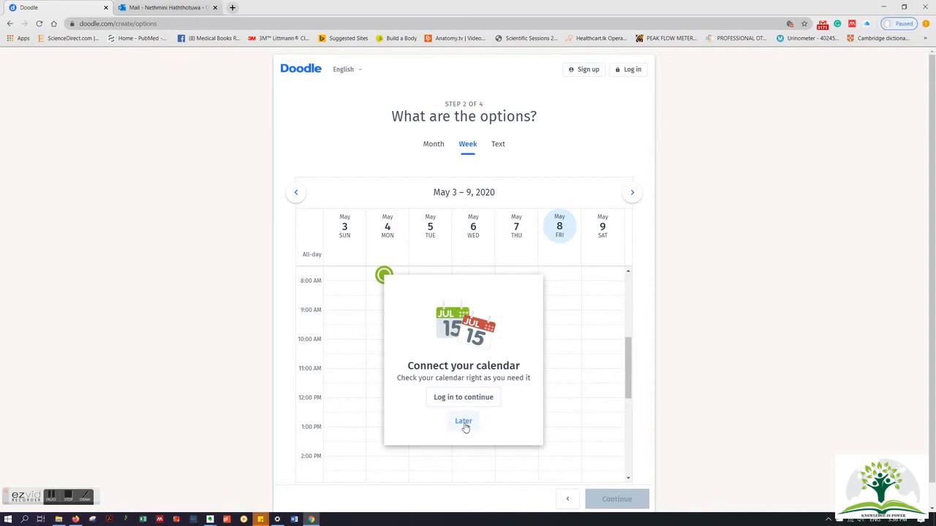
left_click(463, 422)
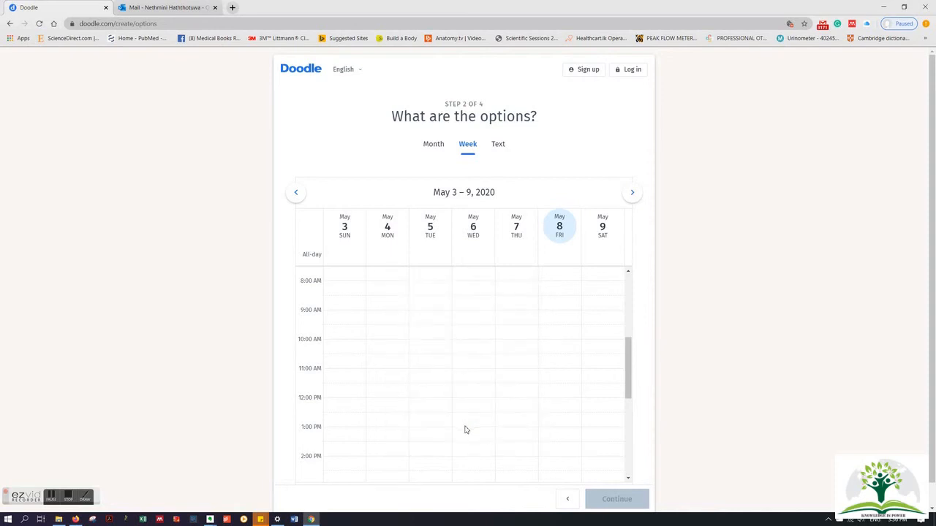
scroll(441, 382, "down", 1)
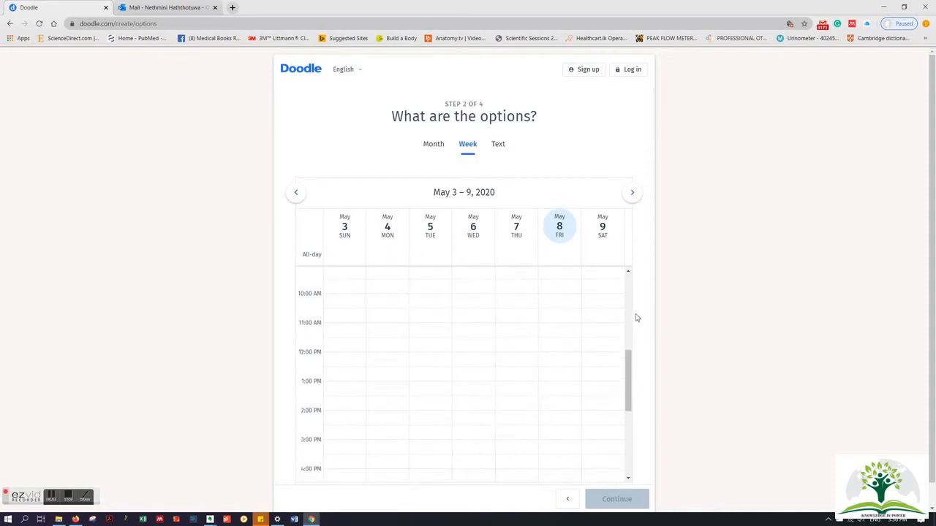
Select 10 June 2020 as a poll date in the monthly view
left_click(433, 148)
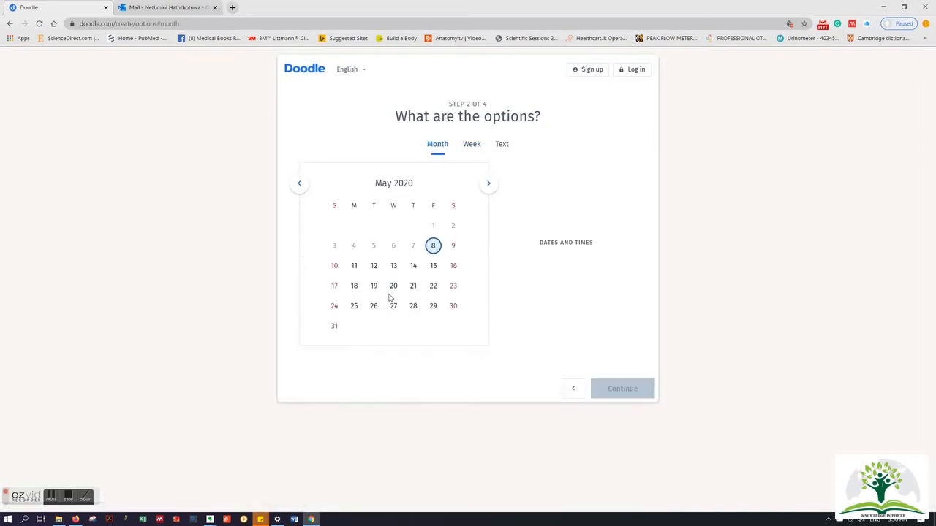
left_click(489, 185)
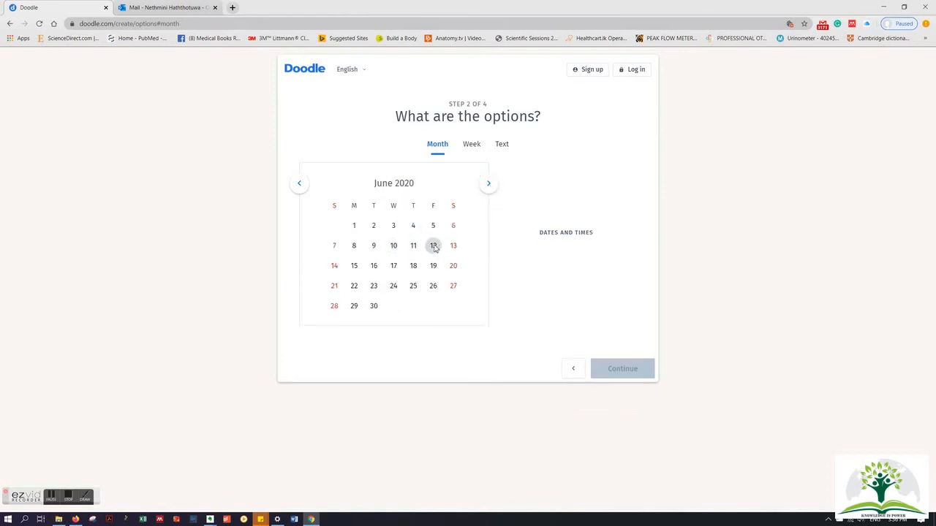
left_click(392, 247)
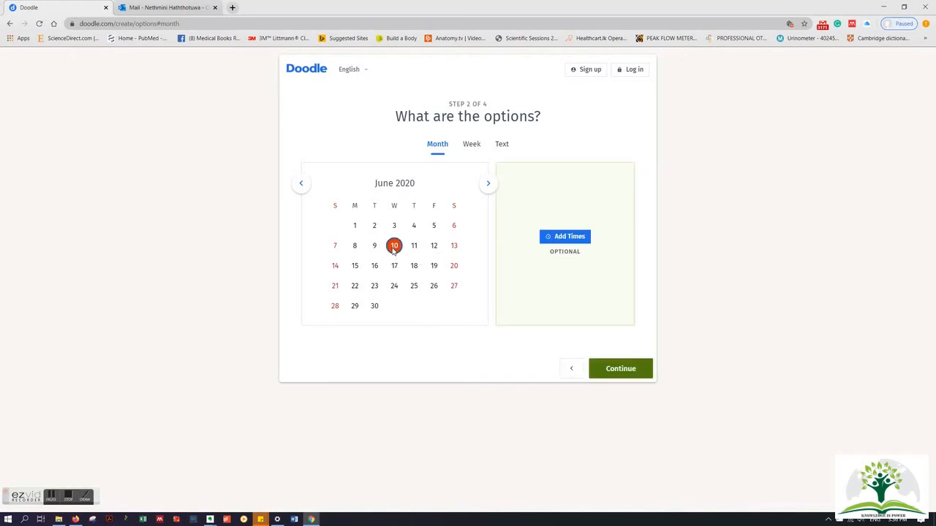
Add a time slot from 10:00 AM to 12:00 PM for 10 June
left_click(571, 238)
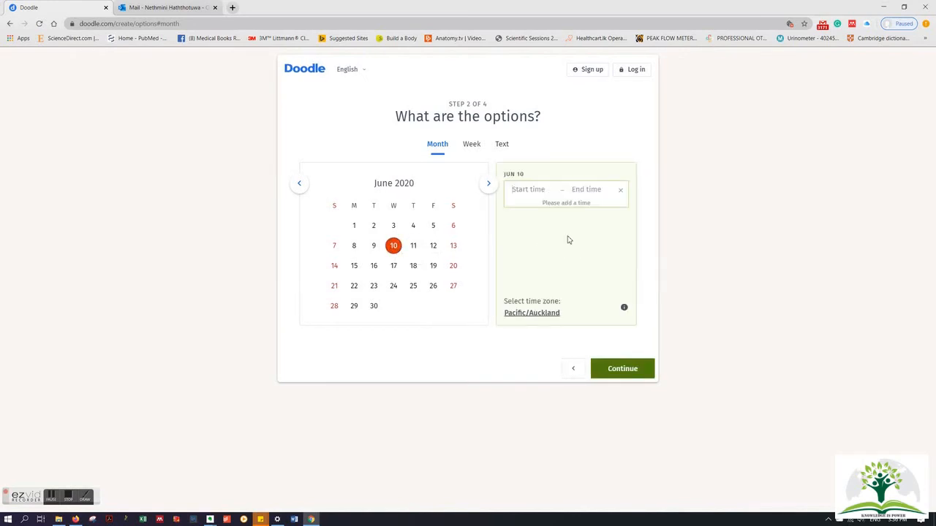
left_click(529, 189)
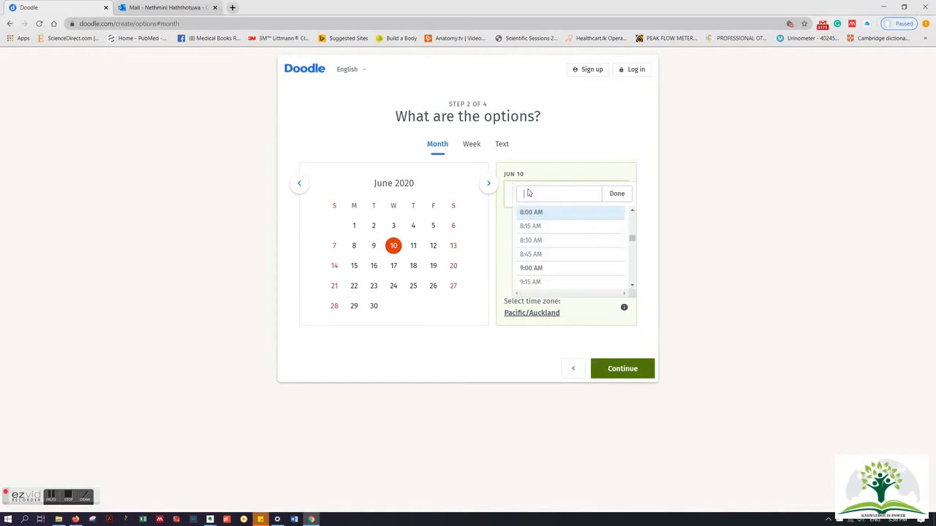
scroll(534, 252, "down", 8)
left_click(532, 237)
left_click(577, 189)
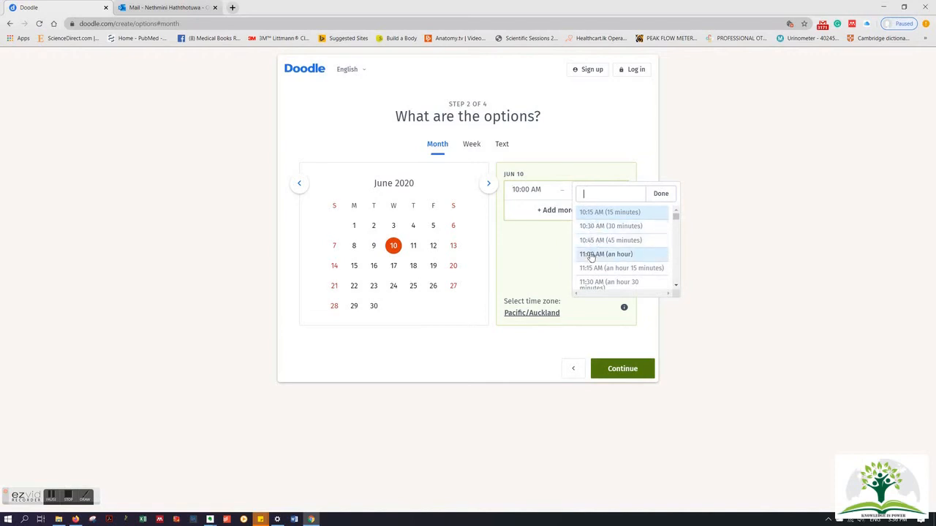
scroll(592, 257, "down", 1)
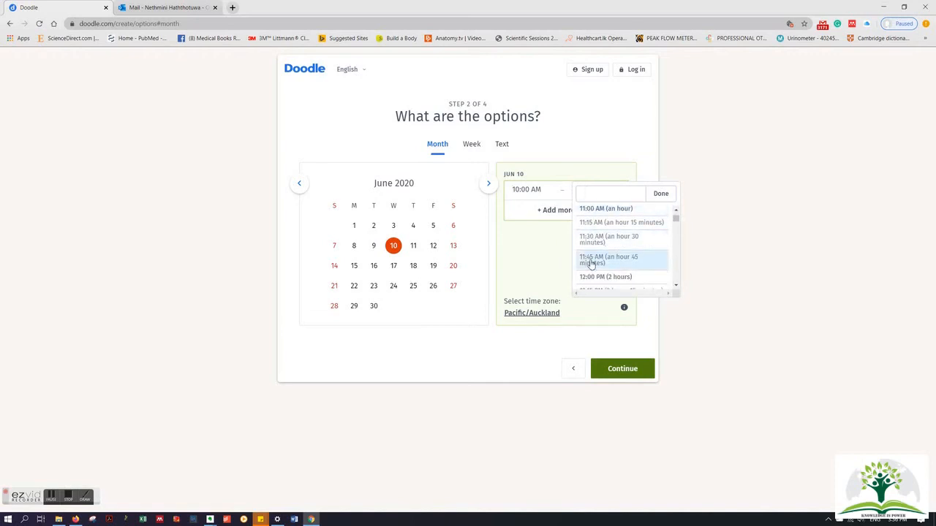
left_click(590, 276)
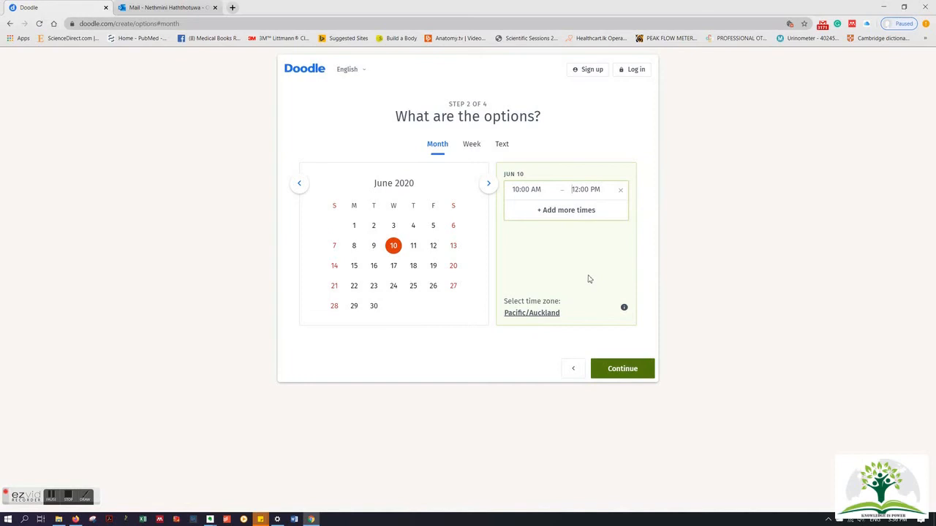
Add an extra empty time row for 10 June and remove it together with the 10:00 AM slot
left_click(563, 210)
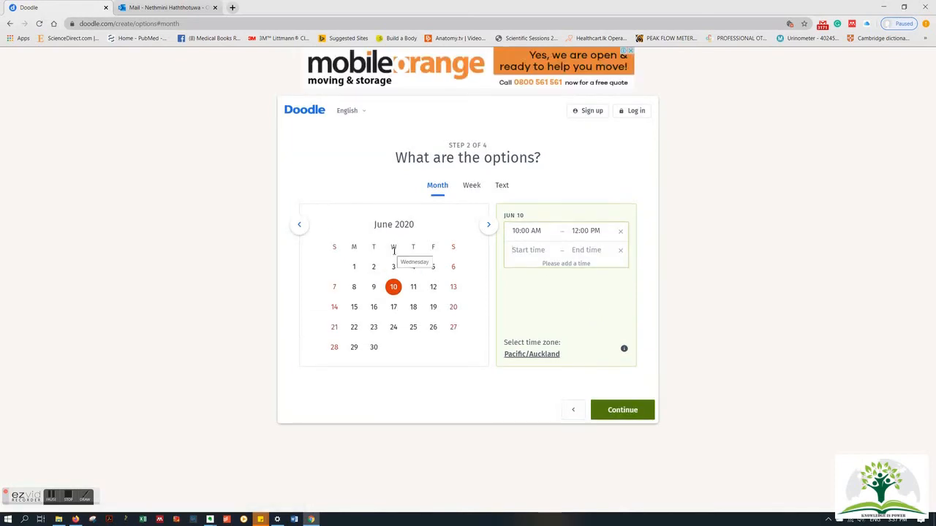
left_click(620, 250)
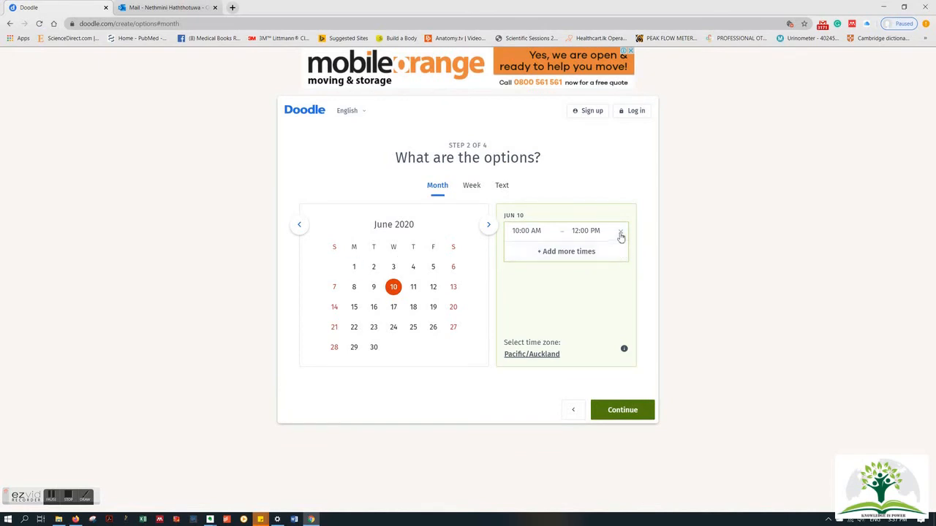
left_click(620, 234)
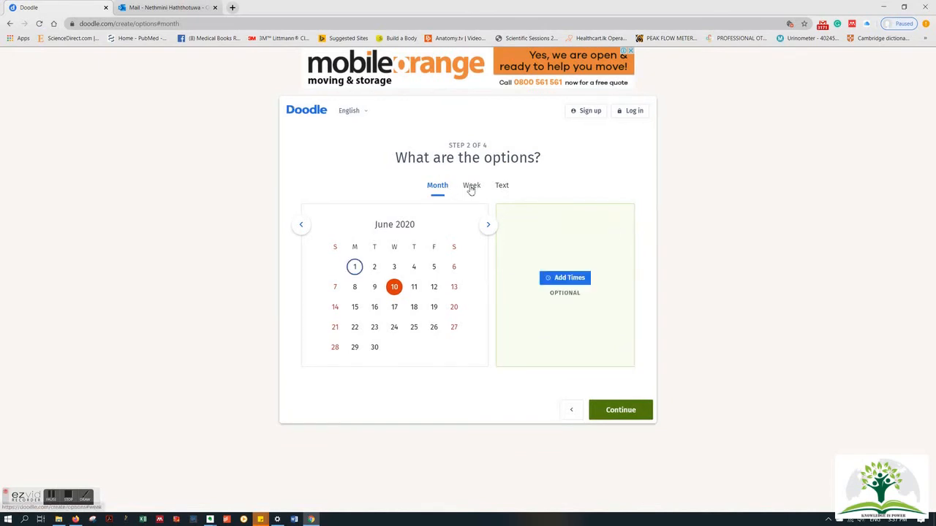
Show the week of 7–13 June 2020 in the weekly view and remove the all-day option on 10 June
left_click(471, 187)
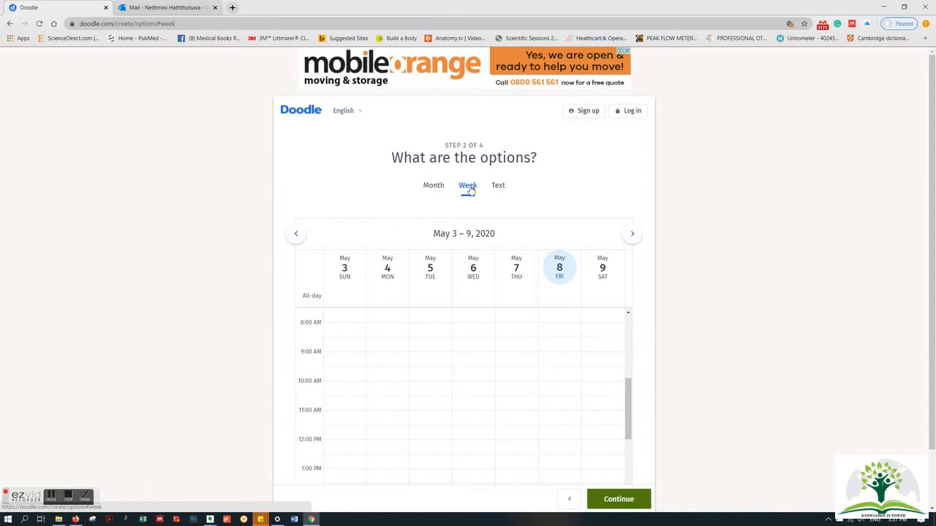
left_click(632, 235)
left_click(632, 235)
left_click(632, 235)
left_click(631, 235)
left_click(631, 236)
left_click(632, 235)
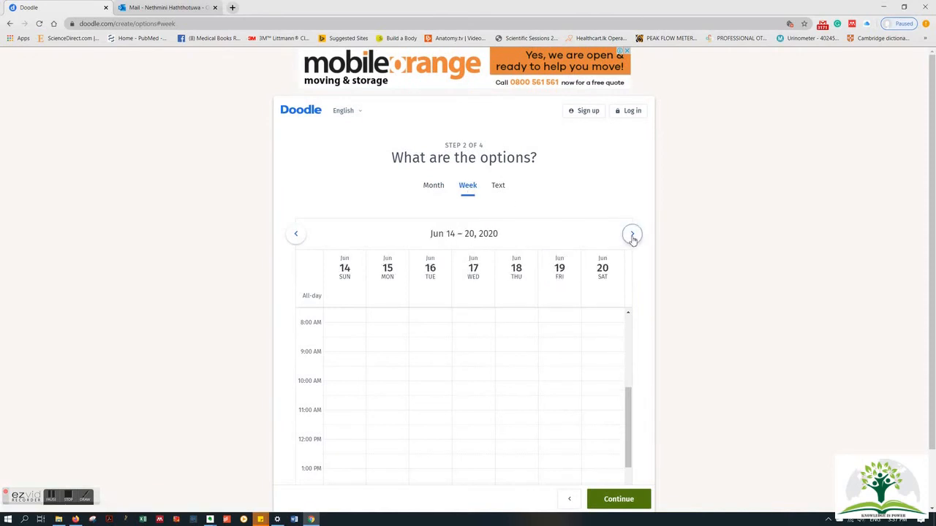
left_click(296, 236)
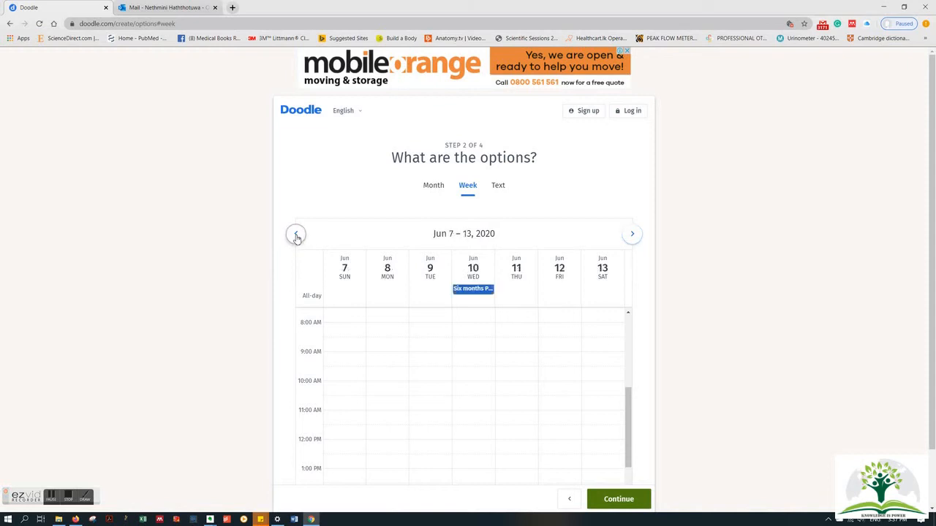
left_click(489, 272)
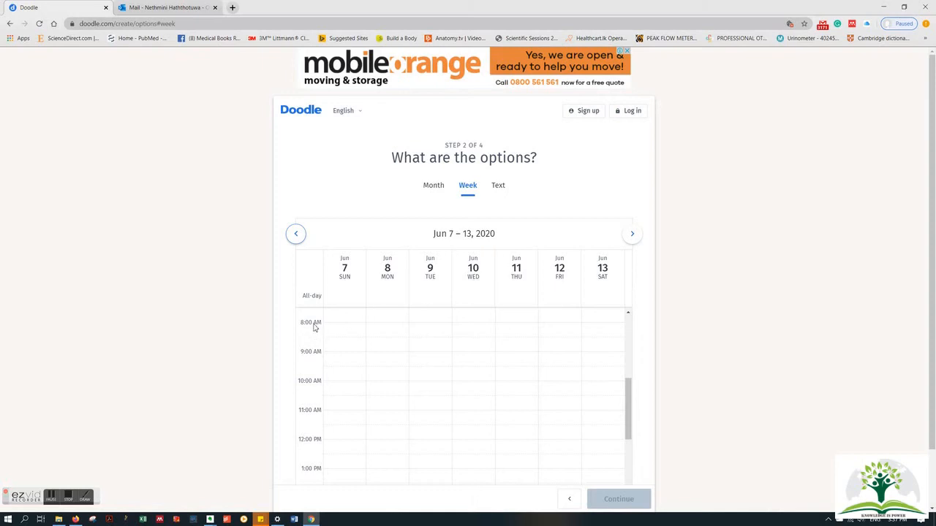
Add two-hour poll options starting at 8:00 AM on 10 June, 10:00 AM on 11 June and 12:00 PM on 12 June
left_click(472, 327)
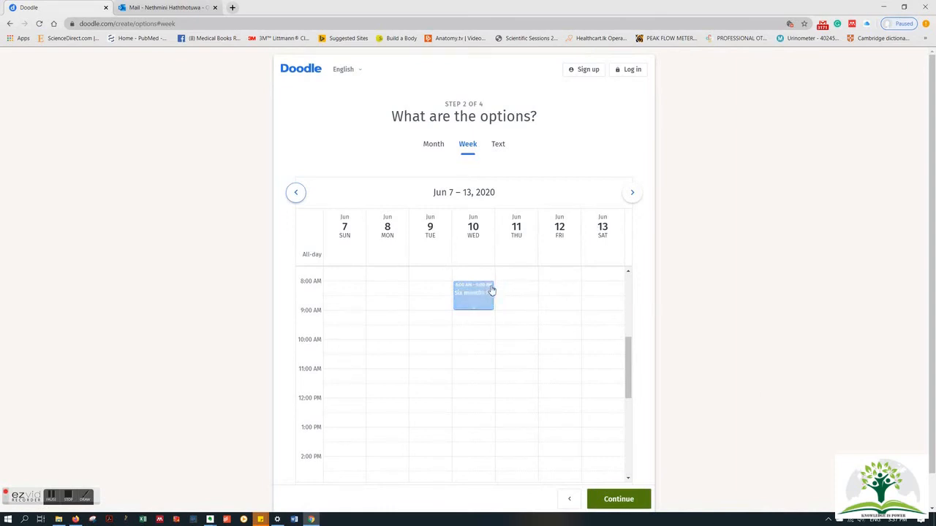
left_click(490, 288)
left_click_drag(473, 284, 465, 339)
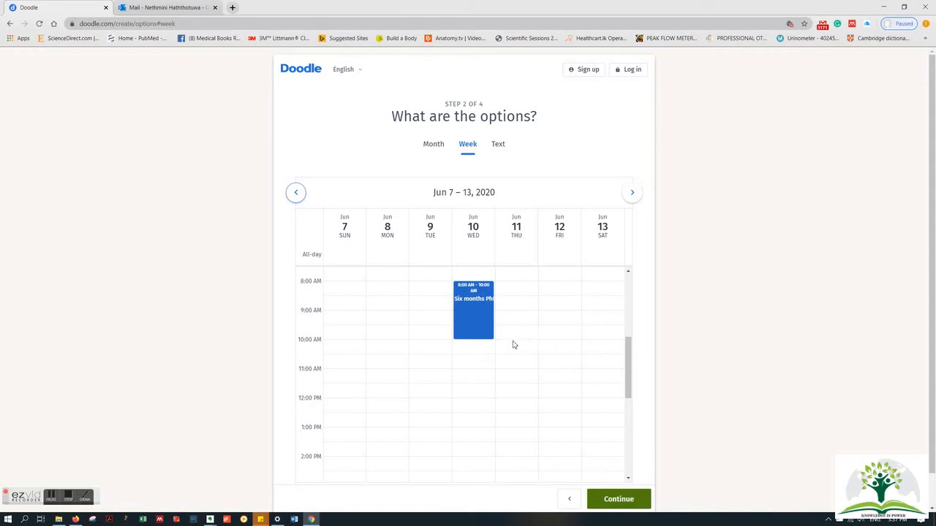
left_click_drag(513, 344, 513, 398)
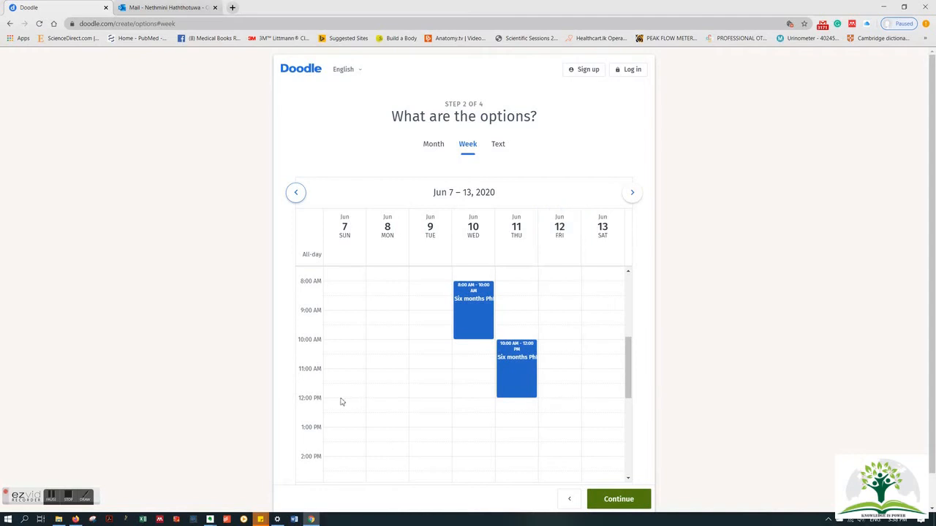
left_click_drag(558, 402, 558, 459)
Check the poll's time zone and continue to the poll settings to review the available options
scroll(676, 439, "down", 1)
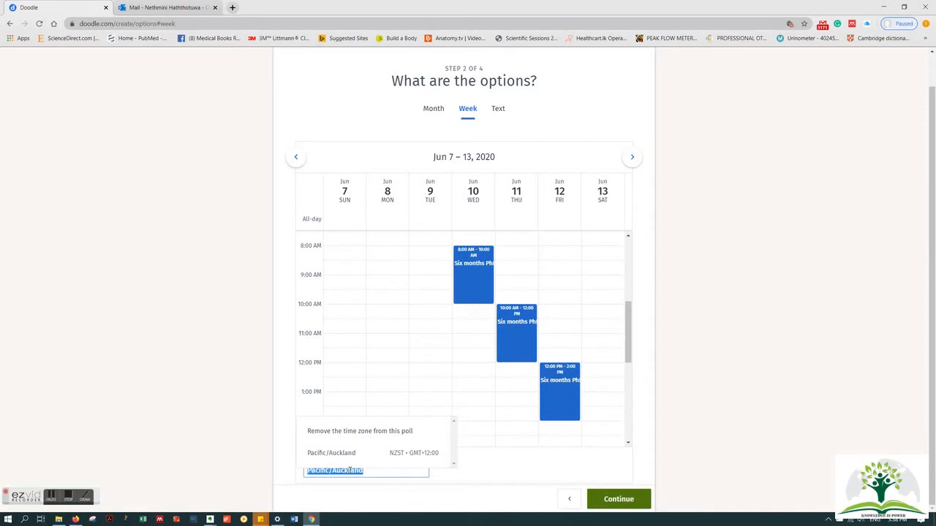
left_click(620, 500)
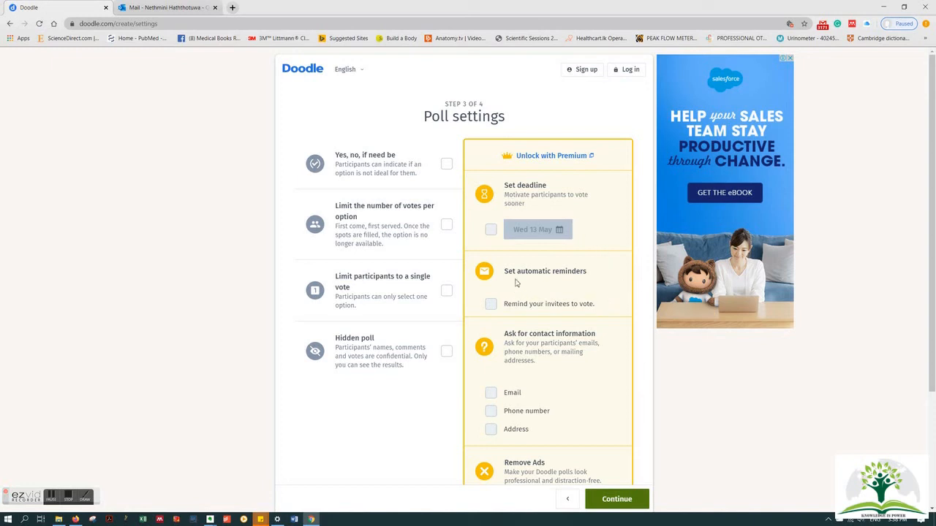
scroll(587, 293, "down", 2)
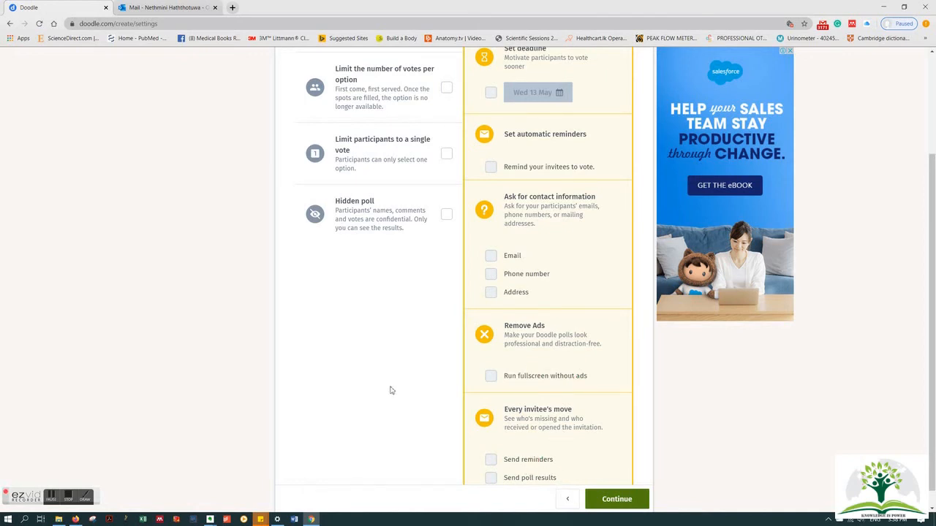
Enable the "Yes, no, if need be" setting for the poll and continue to the organiser details
scroll(385, 383, "up", 1)
scroll(385, 383, "up", 1)
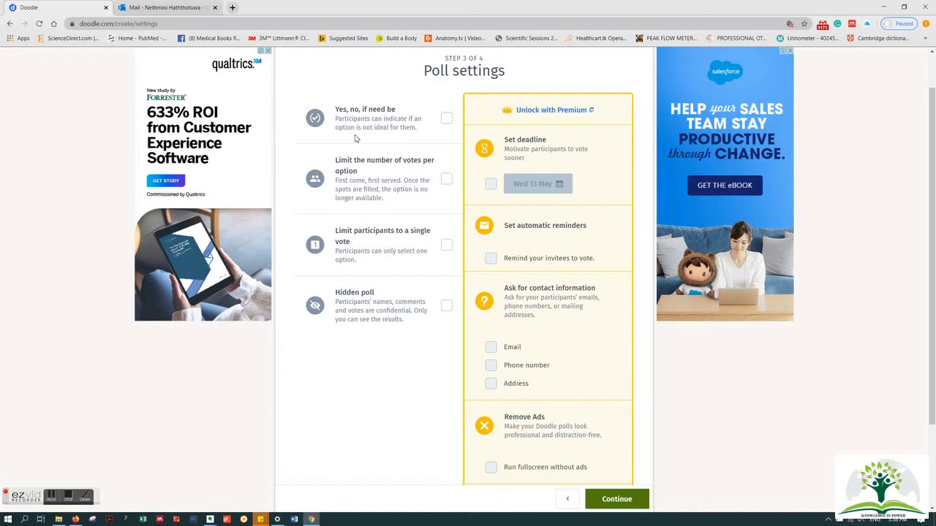
left_click(447, 123)
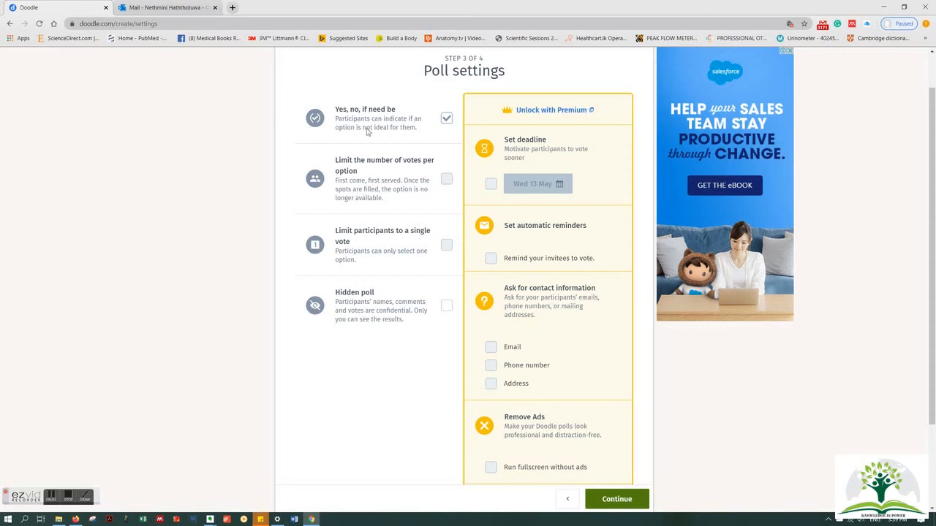
left_click(623, 499)
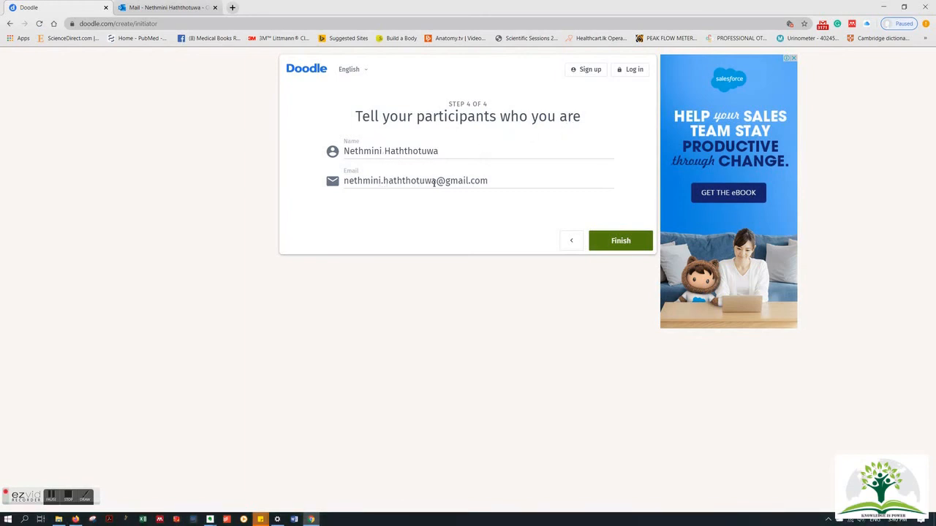
Finish creating the poll with the filled-in organiser details and copy its participant link
left_click(626, 247)
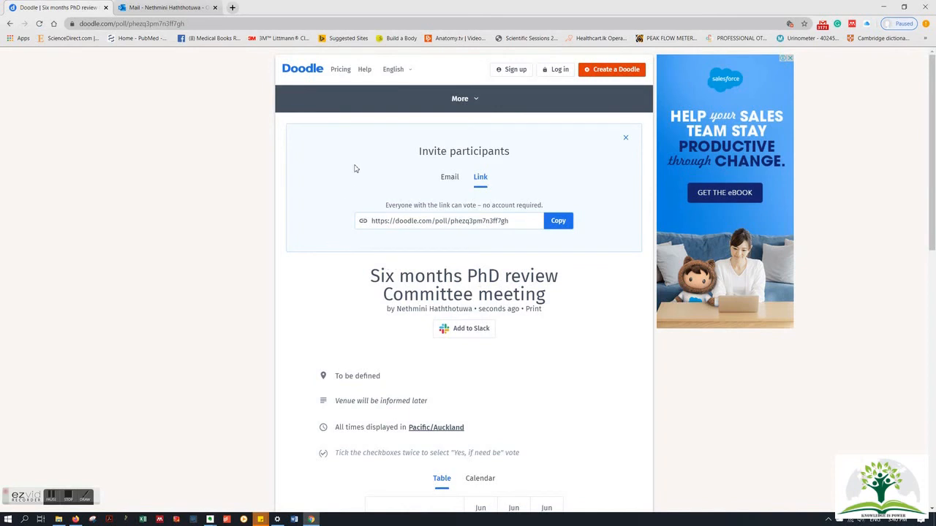
left_click(563, 222)
left_click(560, 227)
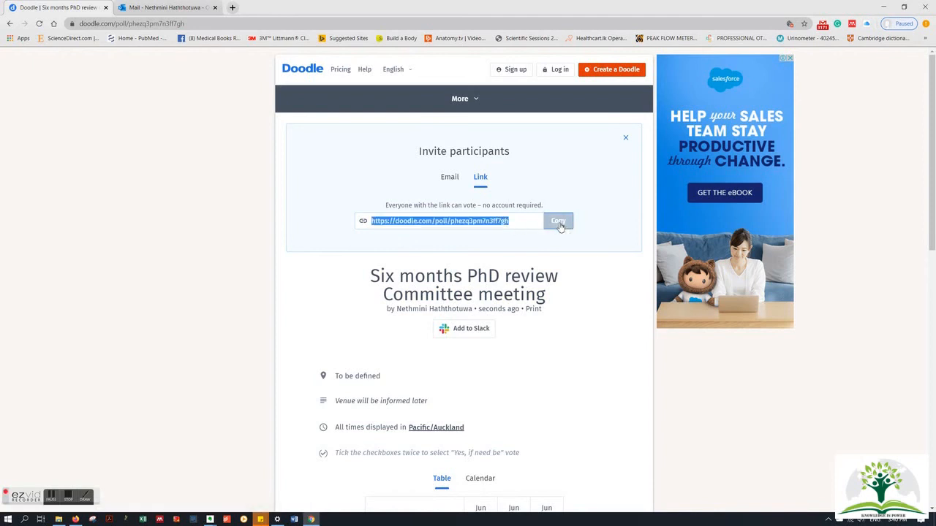
Submit the organiser's vote for all three options on 10, 11 and 12 June and return to the poll
scroll(570, 255, "down", 3)
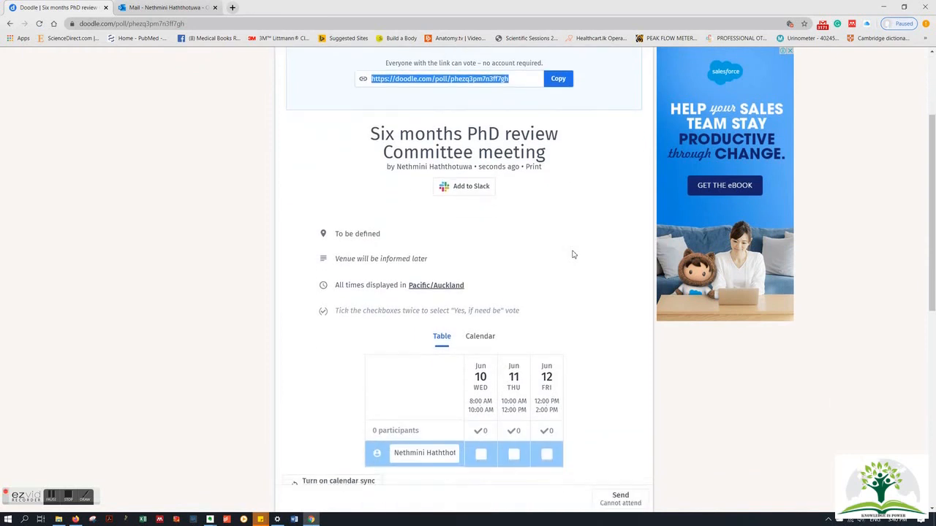
scroll(573, 254, "down", 1)
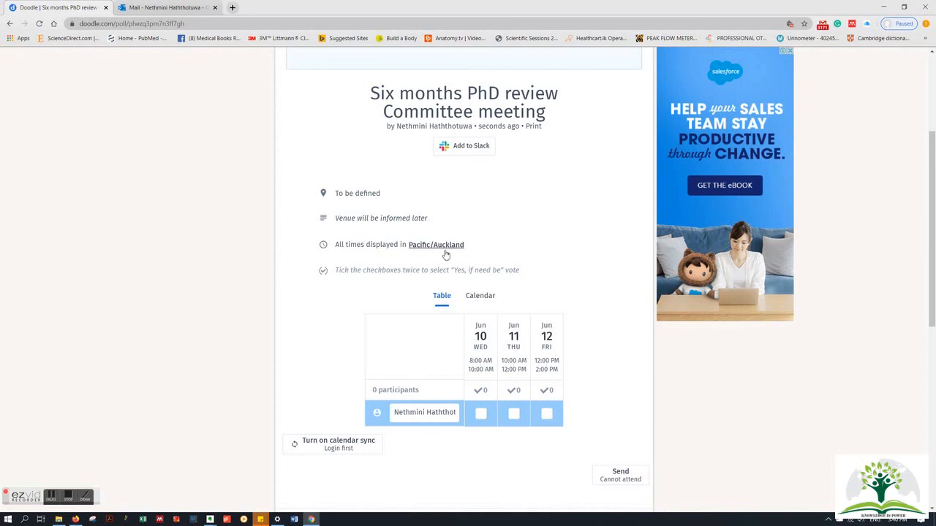
scroll(508, 256, "down", 1)
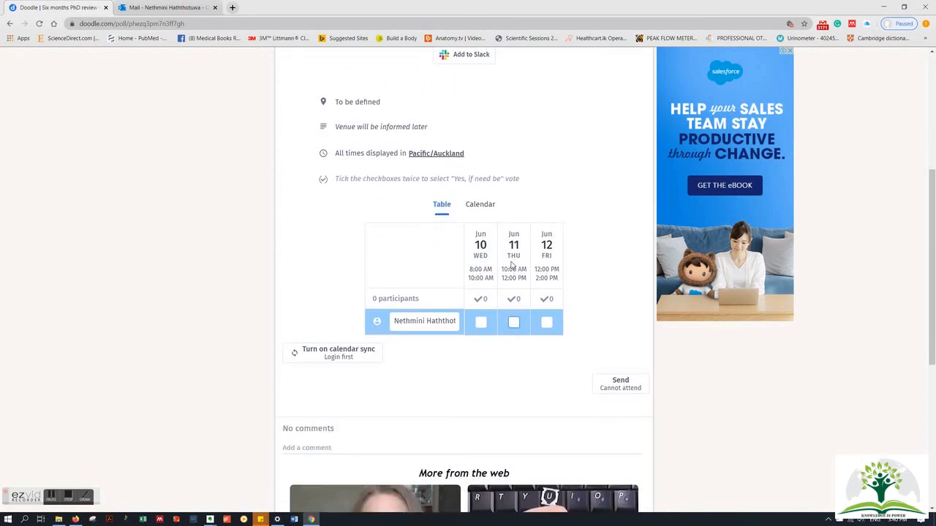
left_click(481, 323)
left_click(514, 322)
left_click(547, 323)
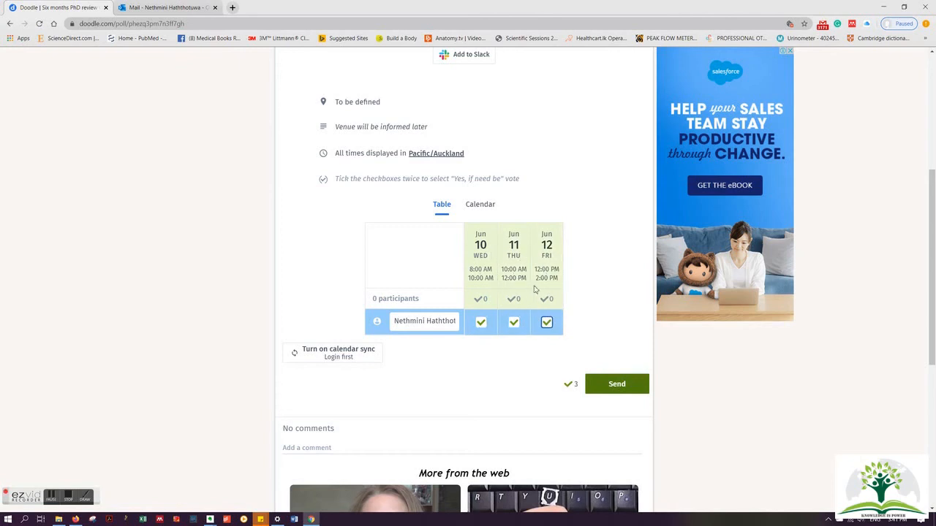
left_click(618, 387)
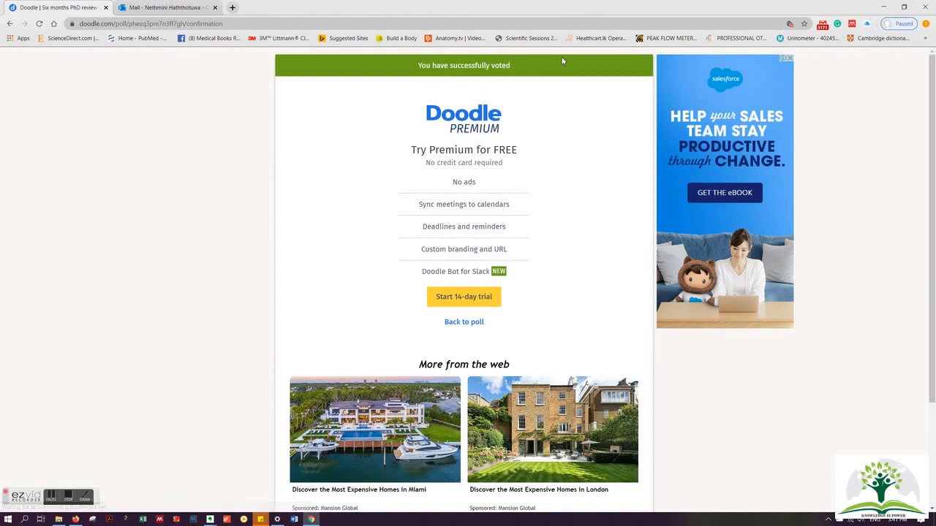
left_click(459, 324)
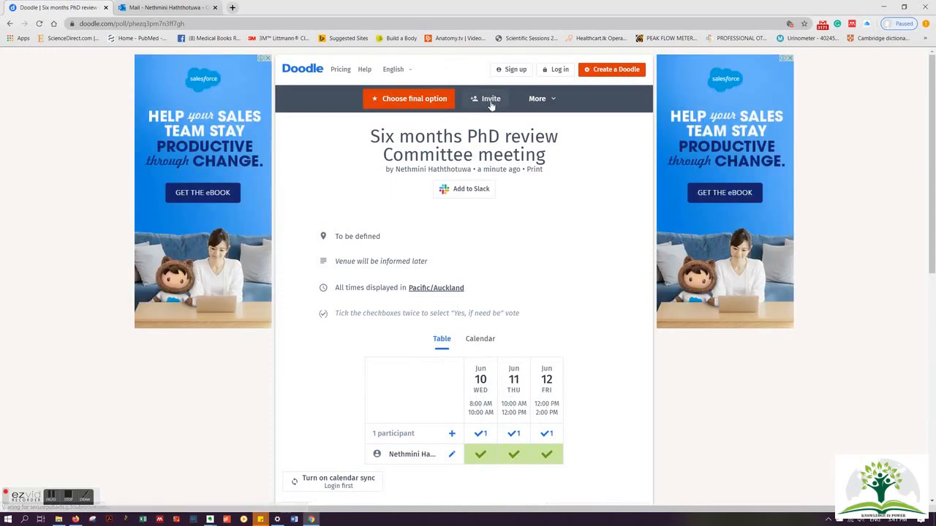
Copy the poll link from the participant invitation and start a new message in Outlook
left_click(490, 99)
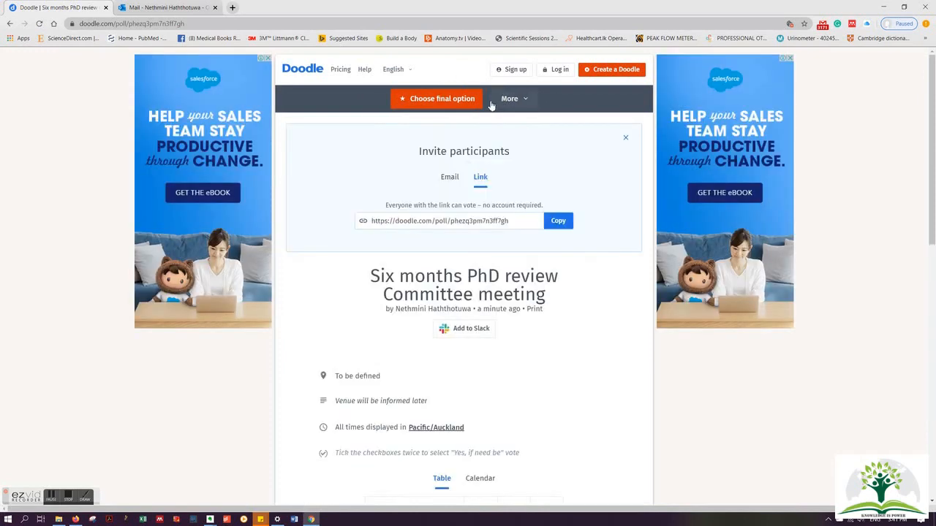
left_click(557, 227)
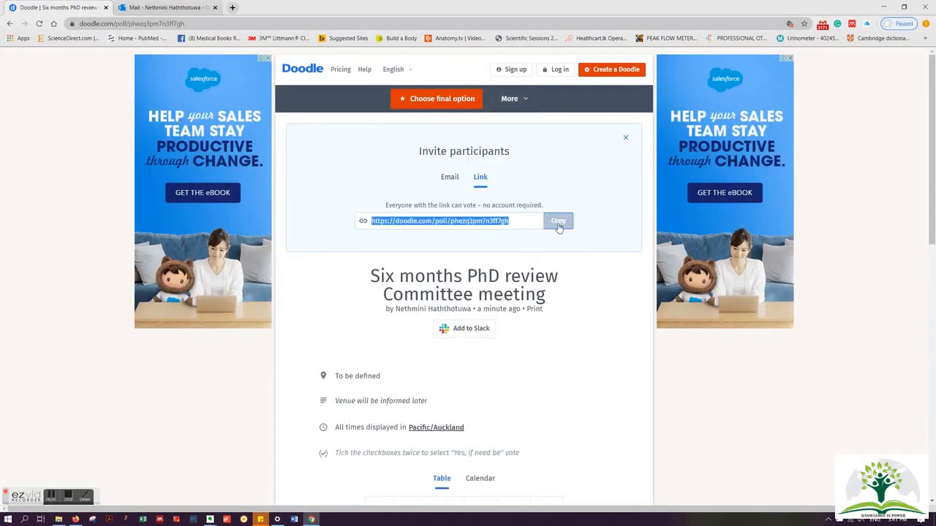
left_click(159, 9)
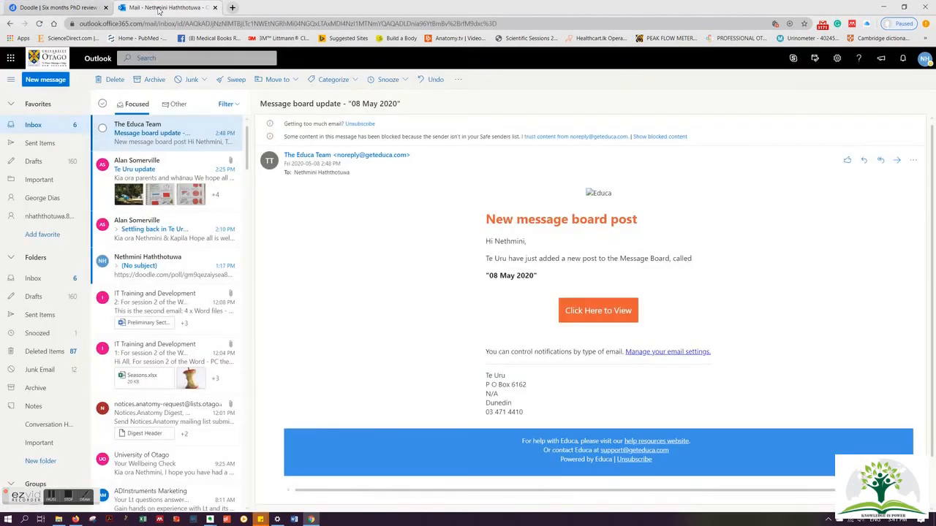
left_click(41, 84)
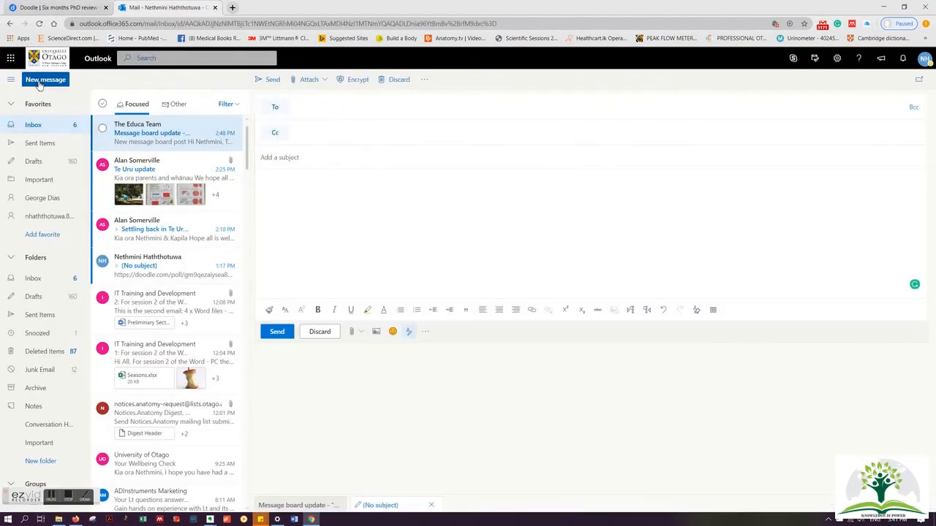
Address the message to the organiser's own postgraduate e-mail, paste the poll link into the body and send it without a subject
type("hatne")
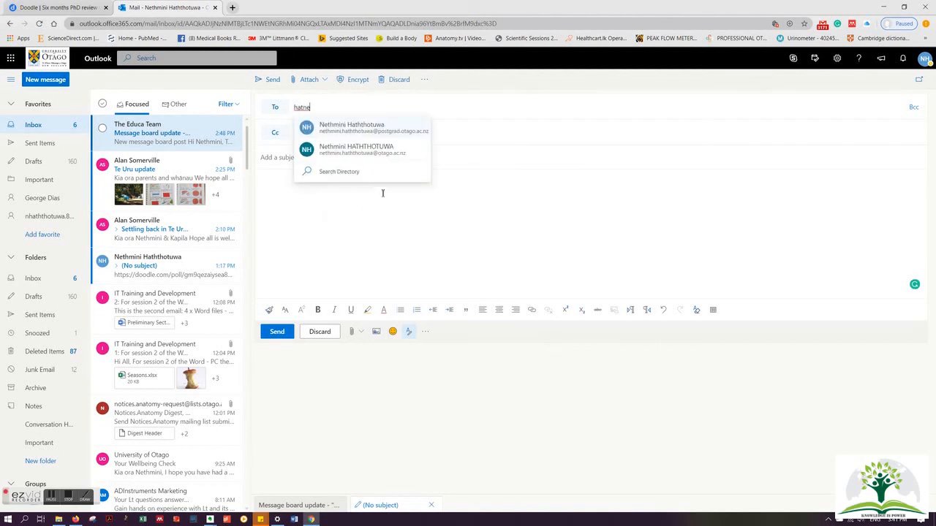
left_click(353, 129)
left_click(313, 192)
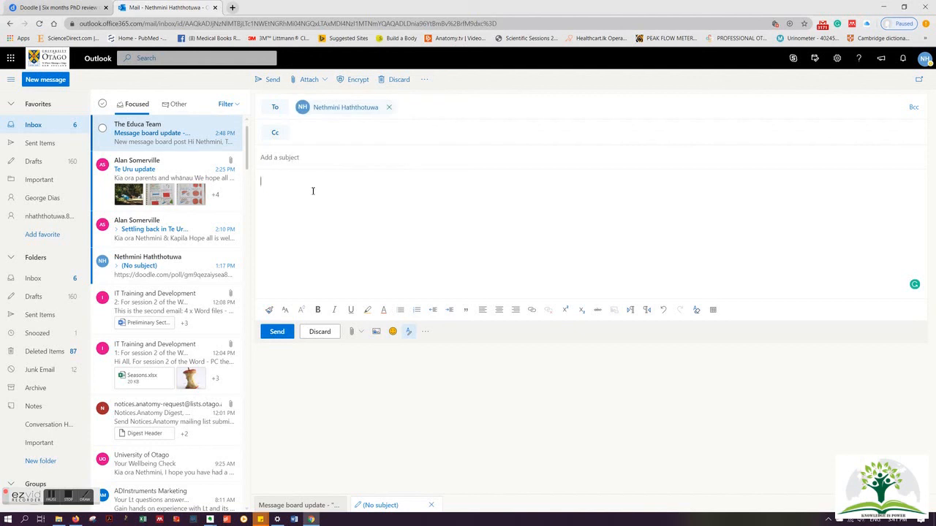
key("ctrl+v")
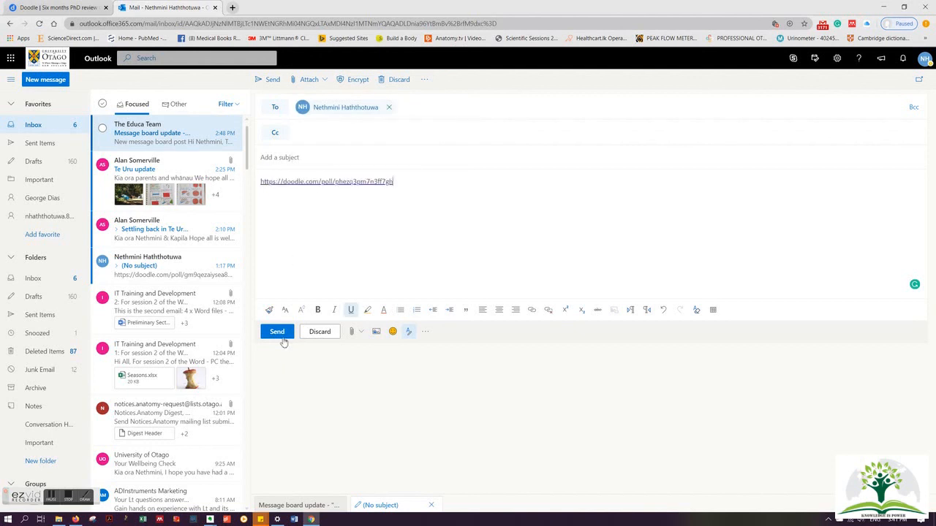
left_click(277, 332)
left_click(463, 304)
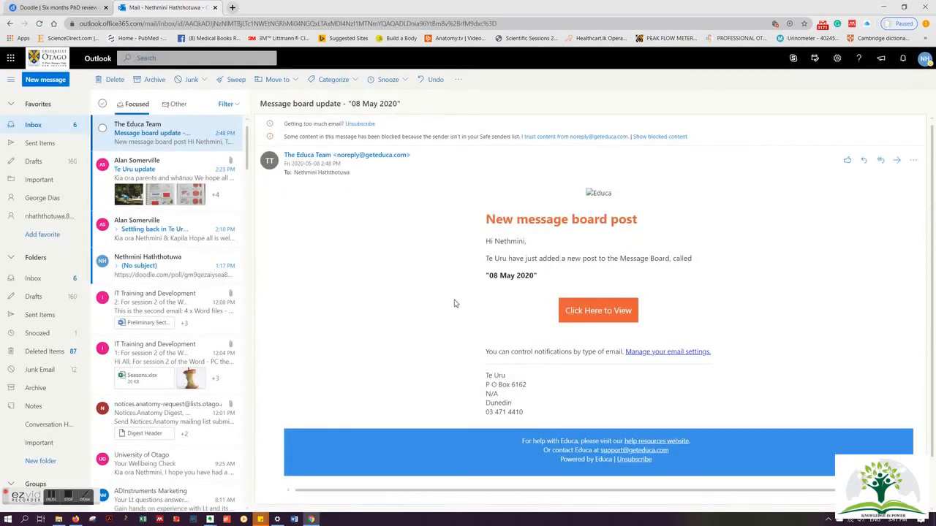
Refresh the inbox, open the newly received poll message and follow its Doodle link
left_click(40, 24)
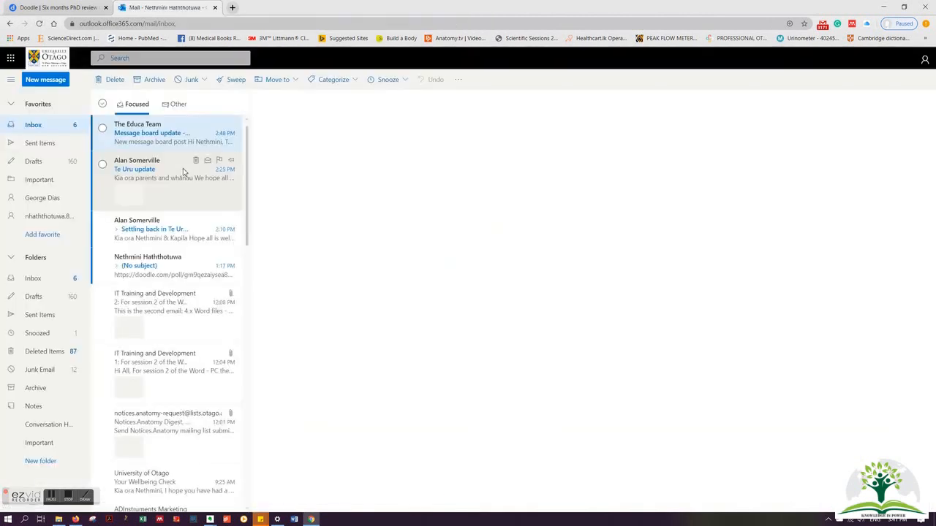
left_click(160, 141)
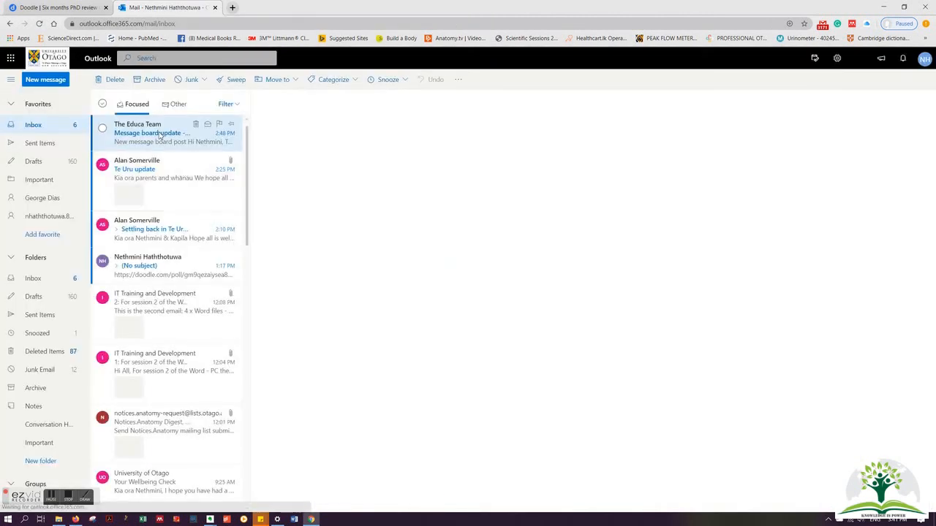
left_click(40, 24)
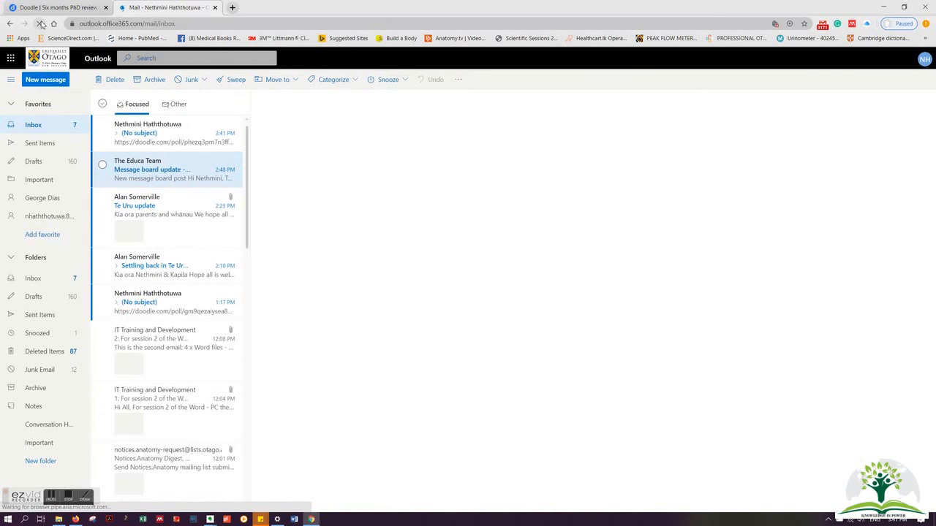
left_click(157, 137)
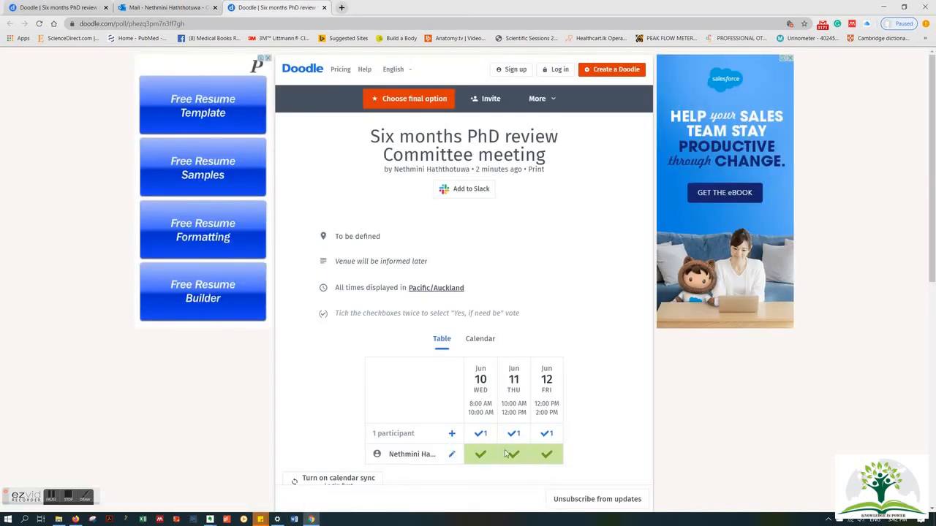
Submit a vote under a second participant's name for only the 11 June 10:00 AM–12:00 PM option and return to the poll results
scroll(555, 299, "down", 2)
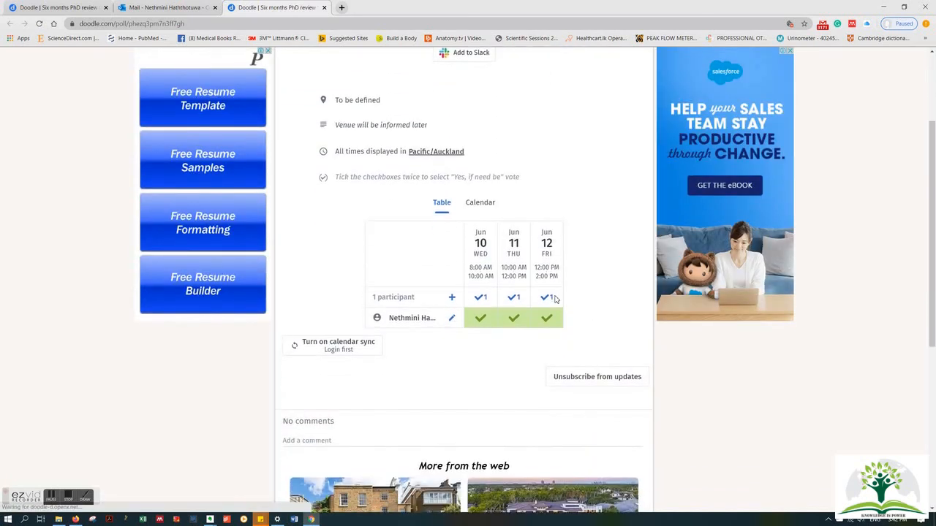
left_click(453, 298)
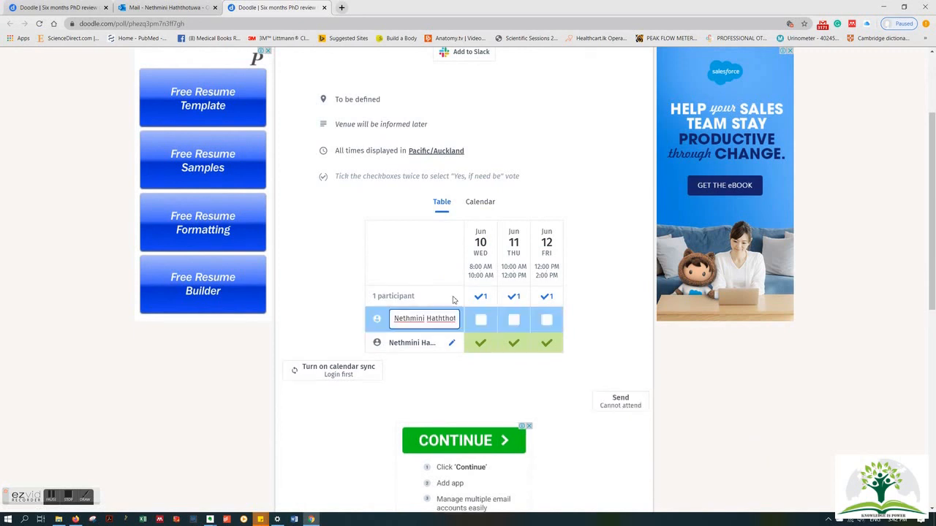
triple_click(429, 319)
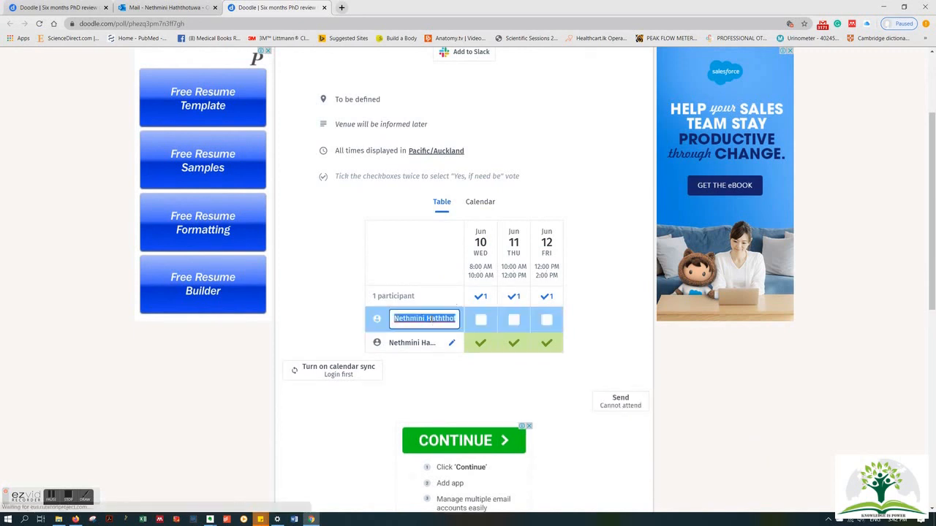
key("BackSpace")
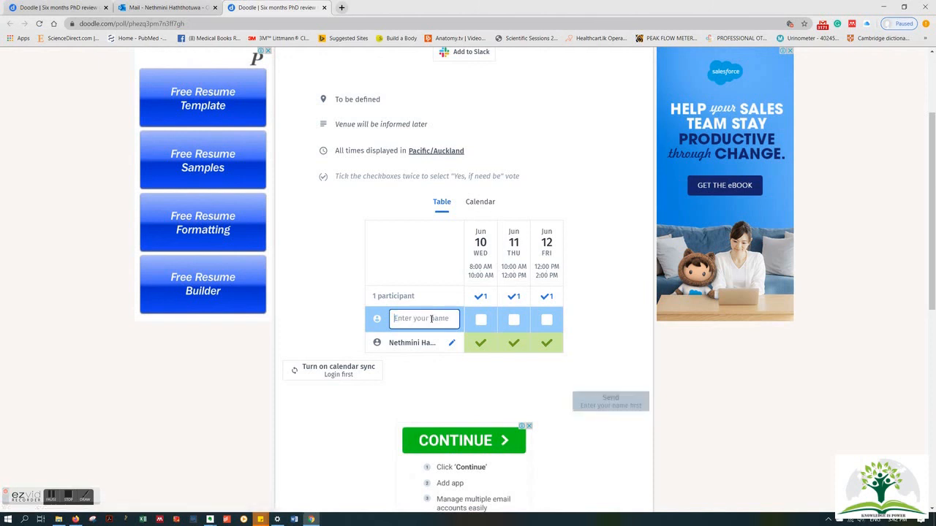
type("Kapila")
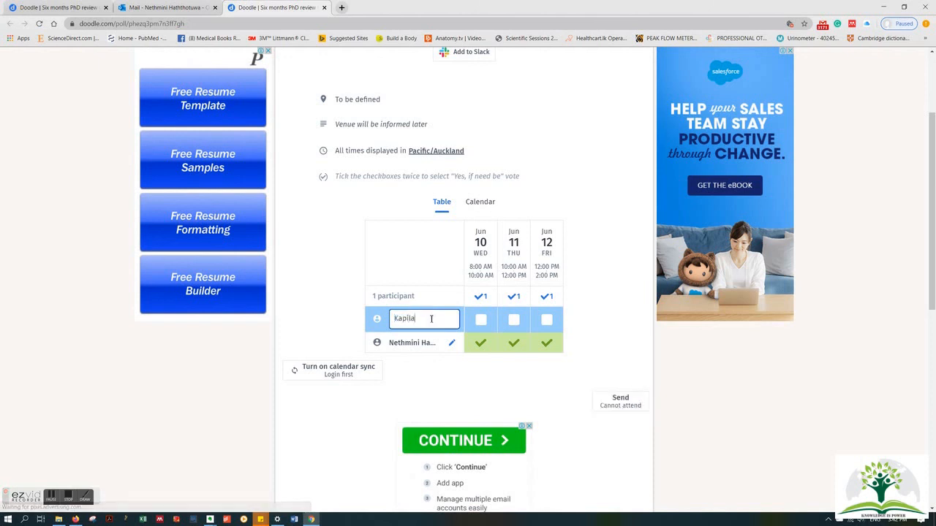
left_click(514, 321)
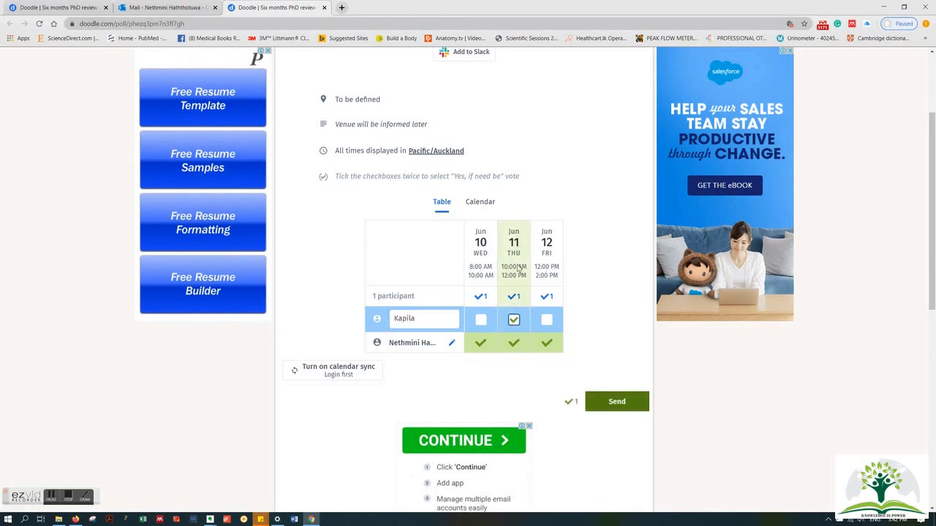
left_click(617, 403)
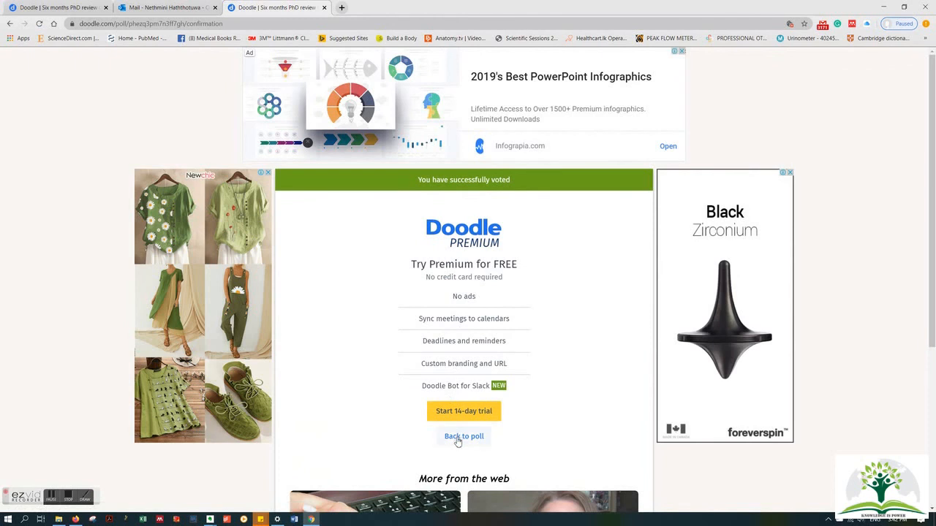
left_click(464, 436)
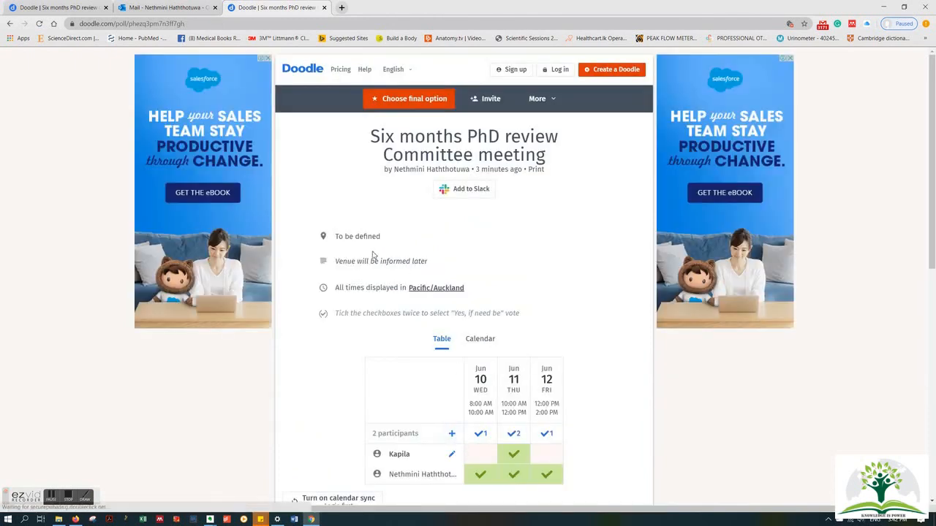
scroll(554, 340, "down", 1)
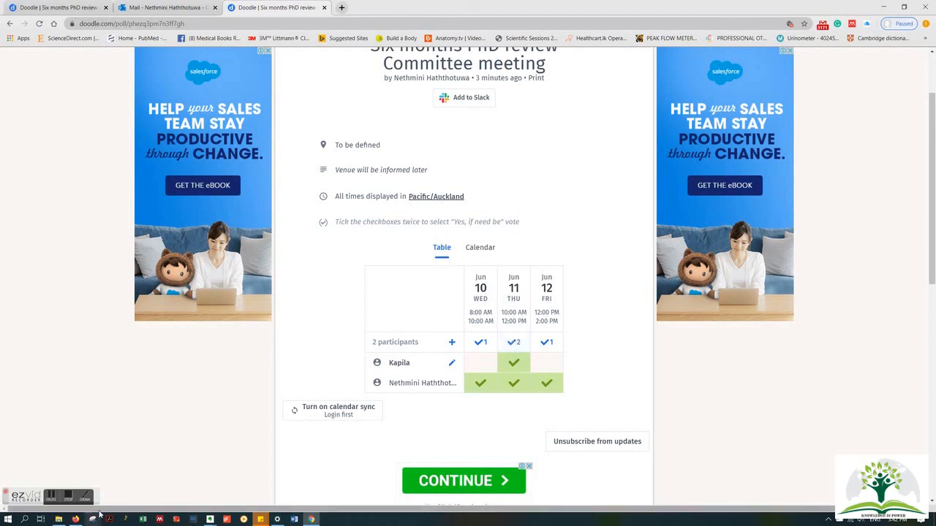
left_click(68, 500)
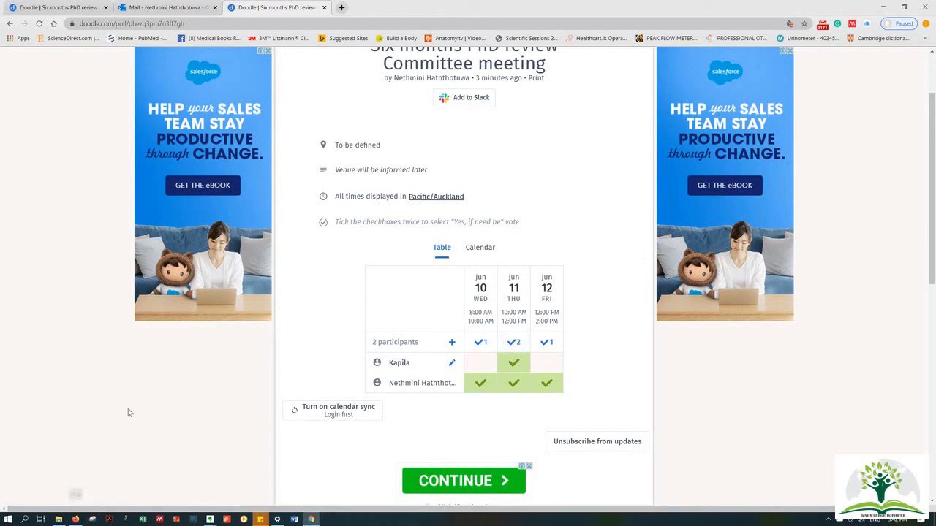